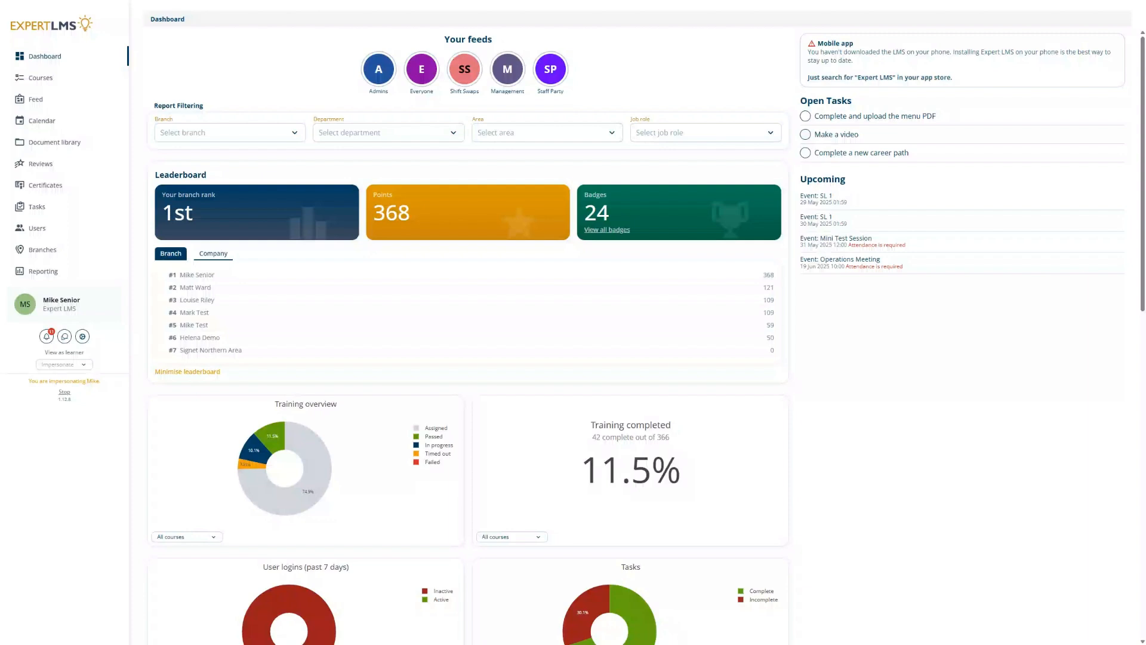
# - Open the review cycles list under Reviews and start creating a new cycle
pyautogui.click(47, 172)
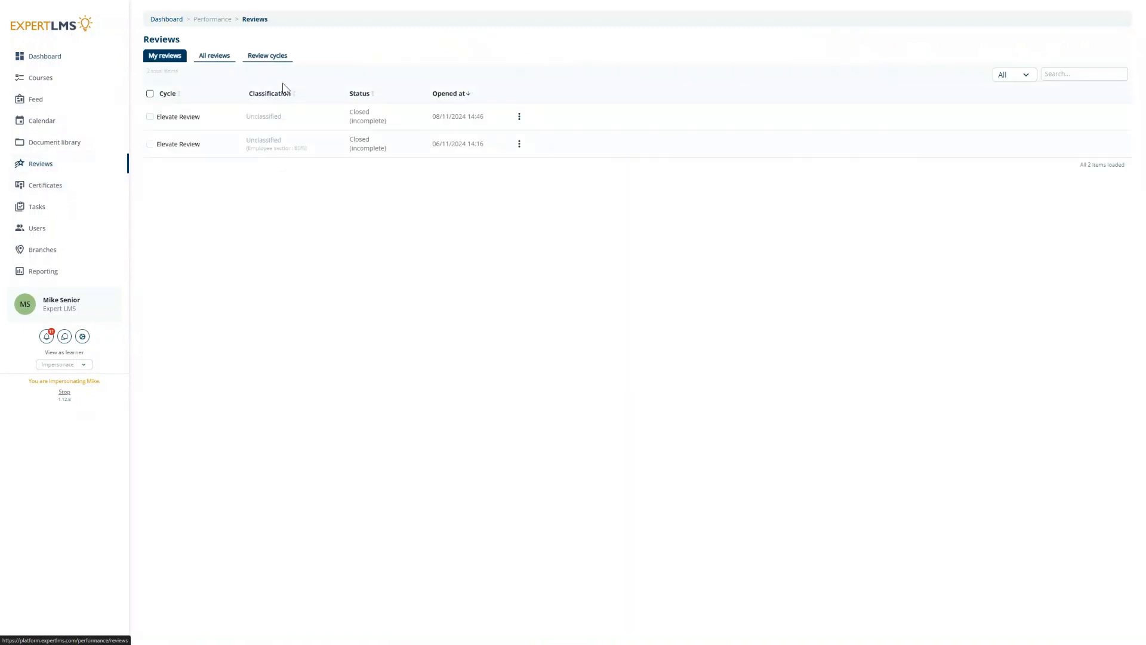
pyautogui.click(271, 62)
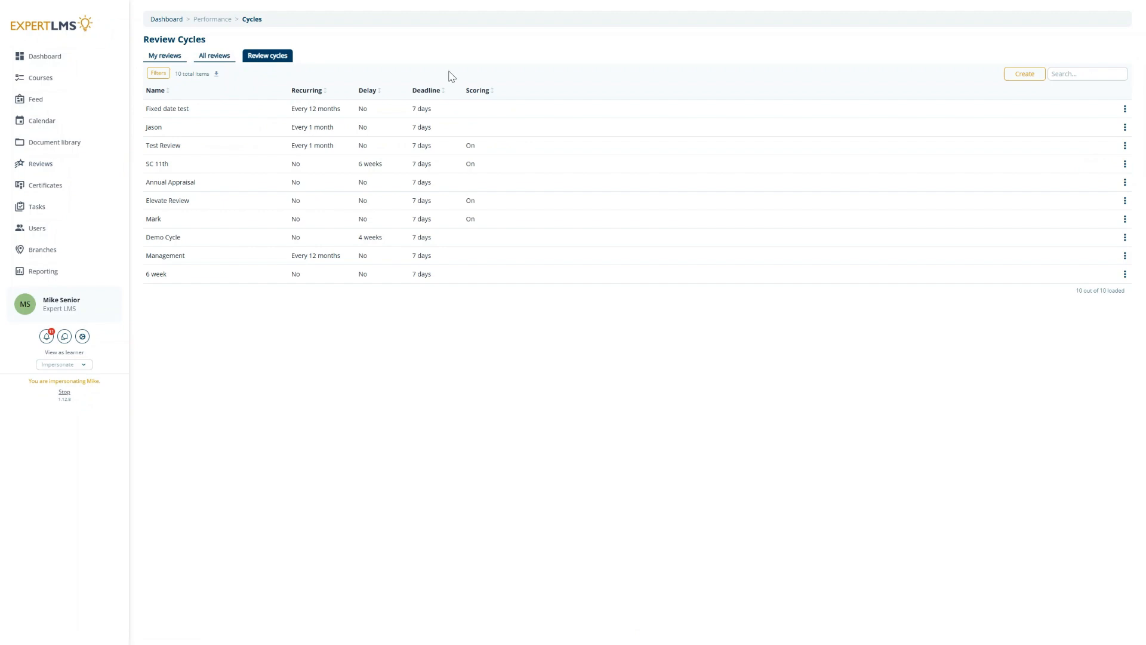
pyautogui.click(1025, 75)
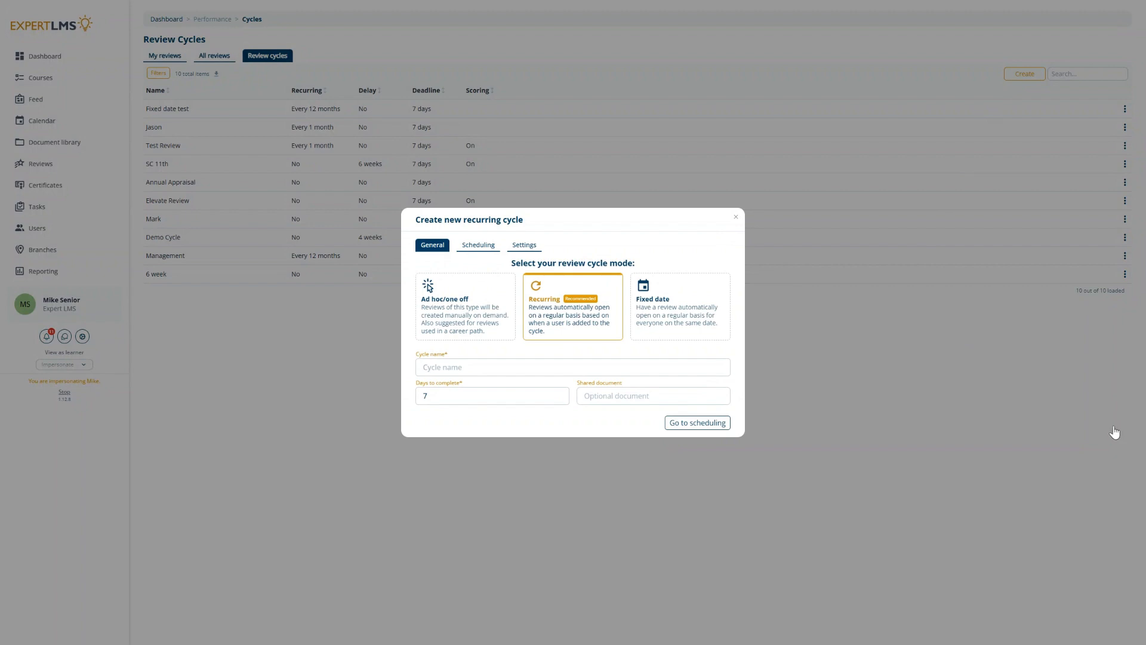
# - Try the ad hoc/one off, recurring and fixed date modes for the new review cycle
pyautogui.click(465, 305)
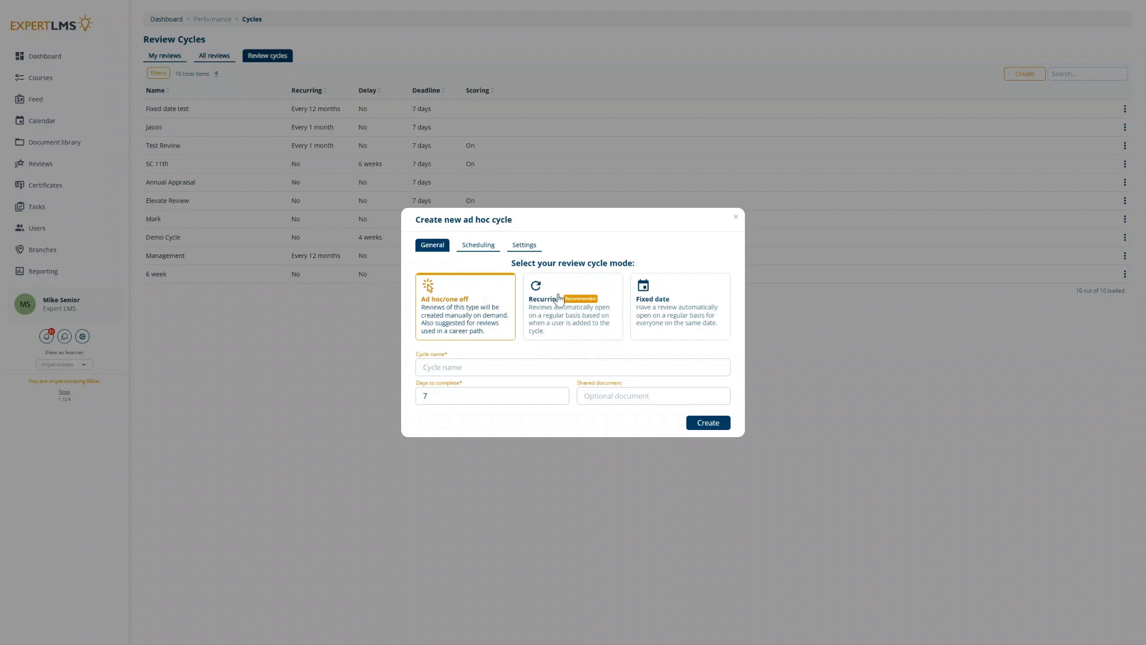
pyautogui.click(599, 290)
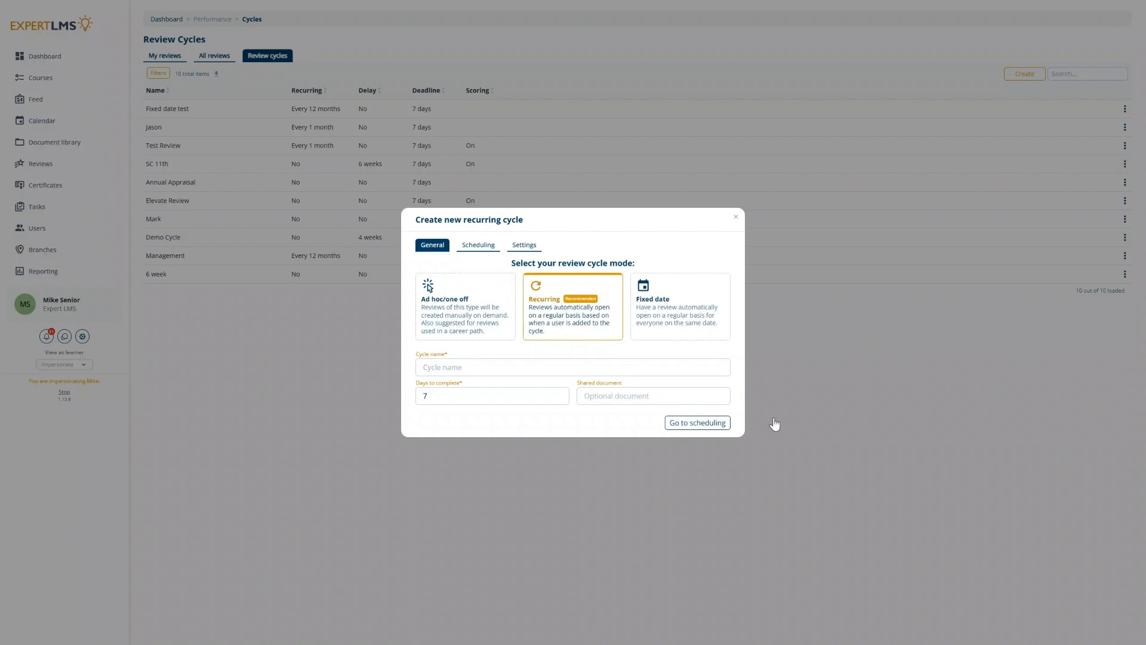
pyautogui.click(705, 297)
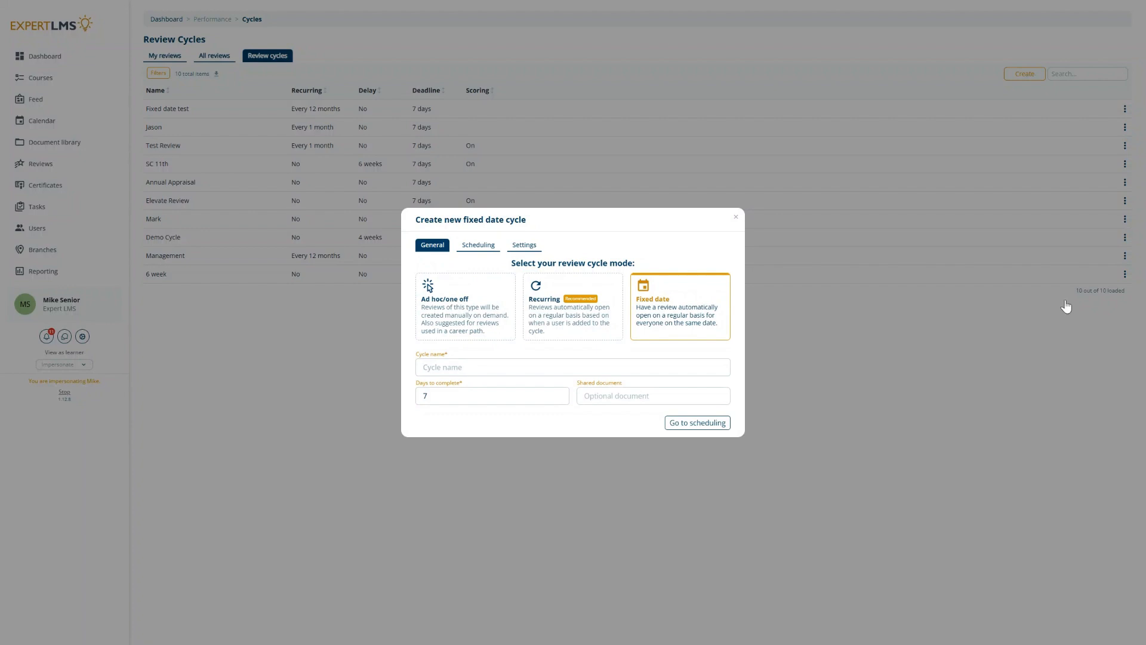
# - Name the new cycle "Review Name" and set its days to complete to 14
pyautogui.click(470, 371)
pyautogui.write('revie')
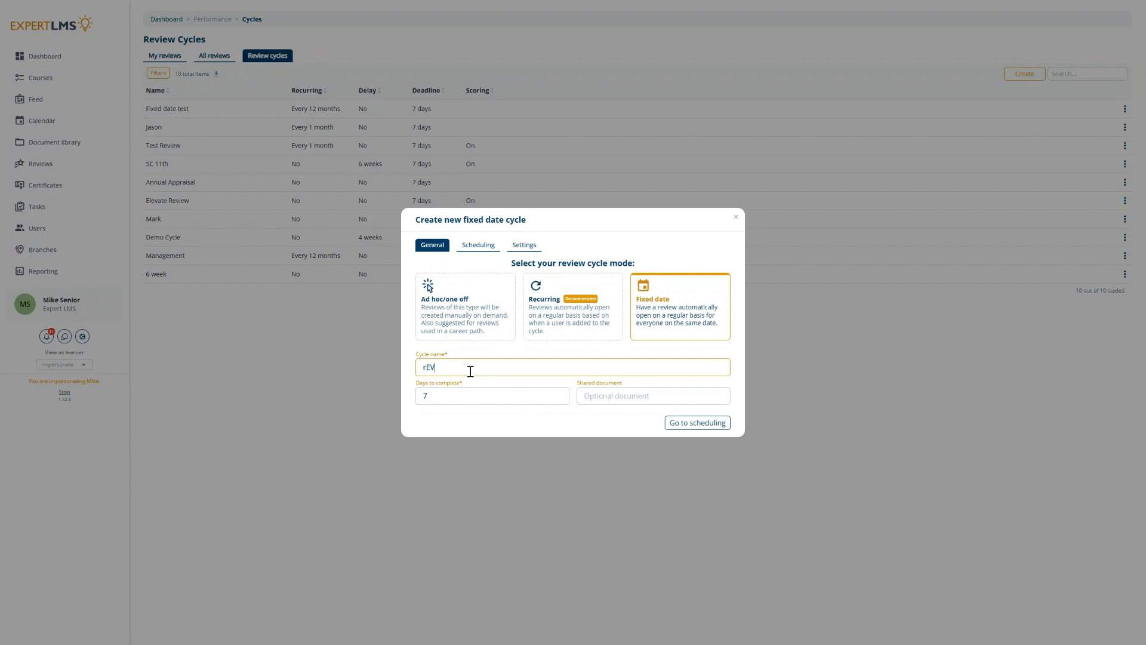
pyautogui.press('BackSpace')
pyautogui.press('BackSpace')
pyautogui.press('BackSpace')
pyautogui.press('BackSpace')
pyautogui.press('BackSpace')
pyautogui.write('Review Name')
pyautogui.click(456, 391)
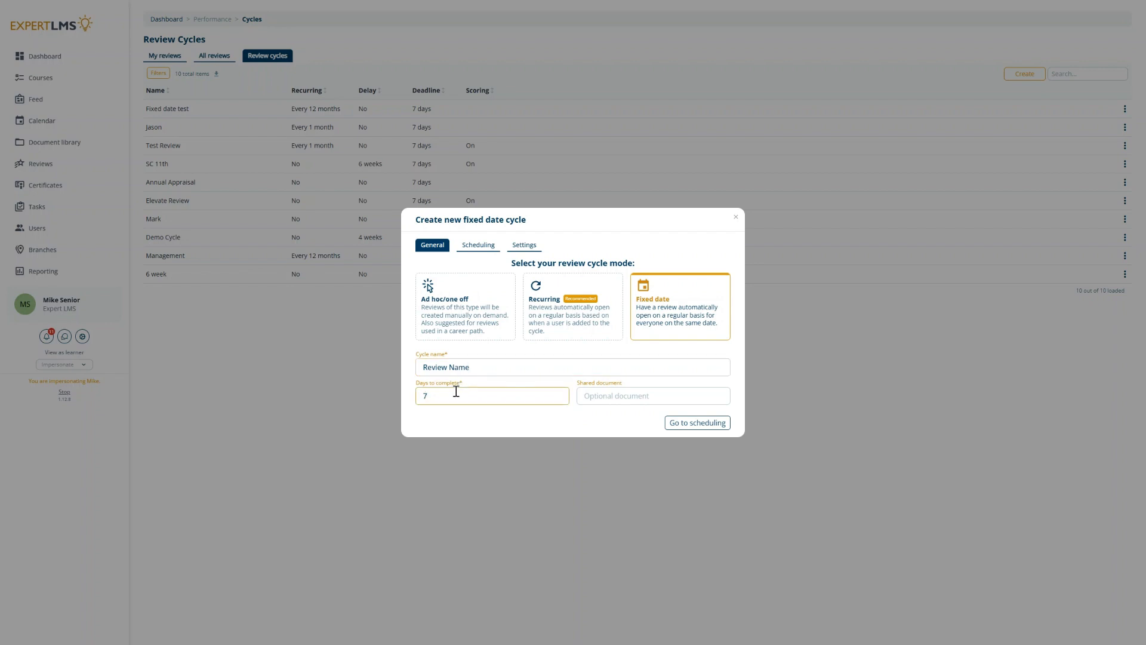
pyautogui.press('BackSpace')
pyautogui.write('14')
# - Switch the cycle to recurring mode and examine its recurrence interval and first review delay options
pyautogui.click(581, 315)
pyautogui.click(660, 293)
pyautogui.click(591, 292)
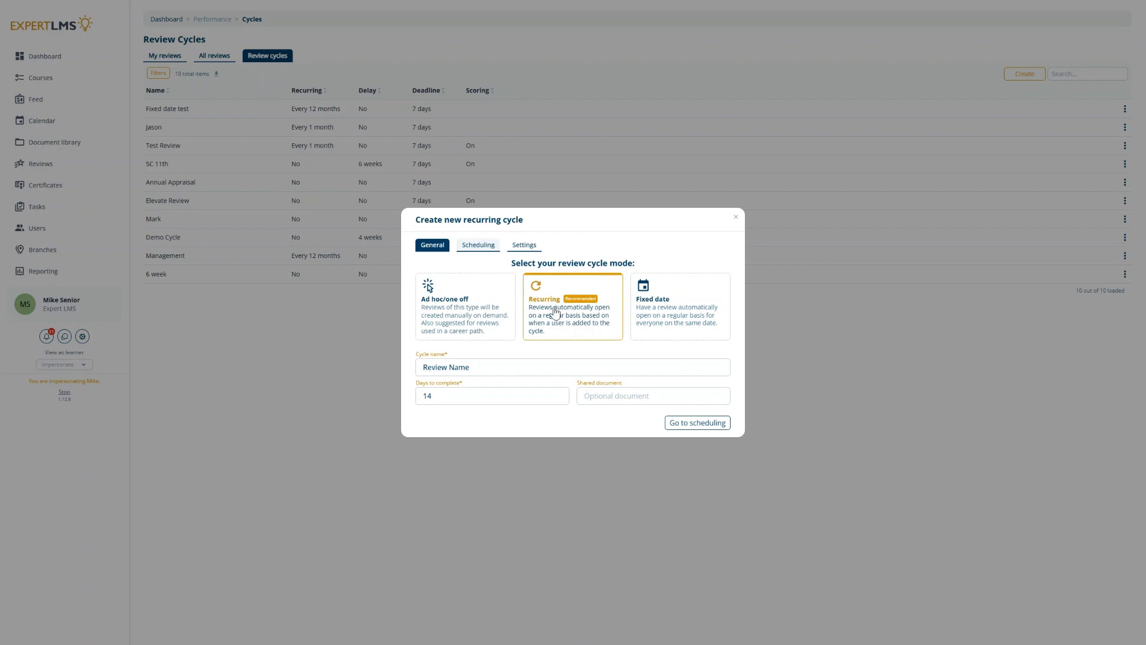
pyautogui.click(492, 247)
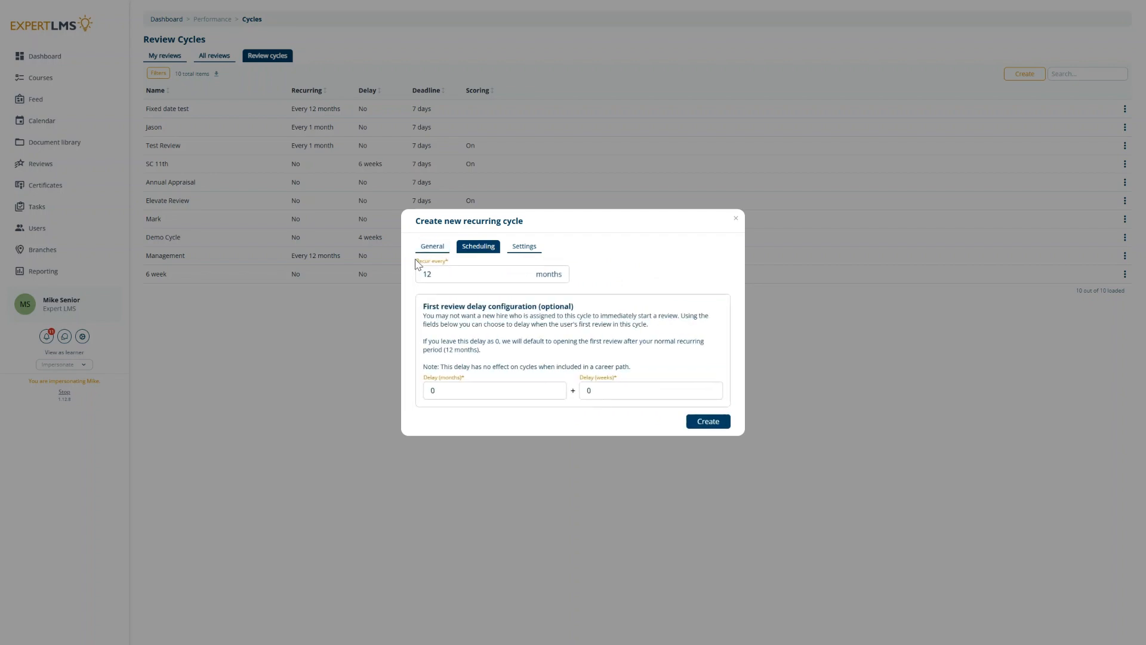
pyautogui.click(459, 274)
pyautogui.click(662, 388)
# - Switch the cycle to fixed date mode and save 01 Feb 2025 as its start date
pyautogui.click(425, 246)
pyautogui.click(700, 317)
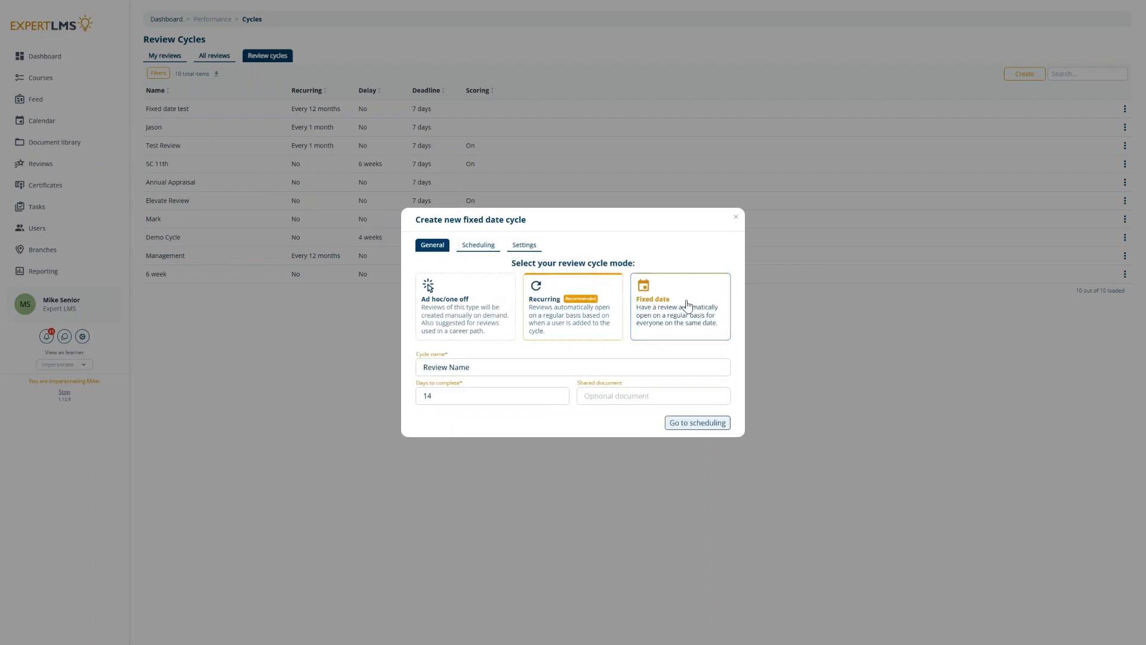
pyautogui.click(493, 252)
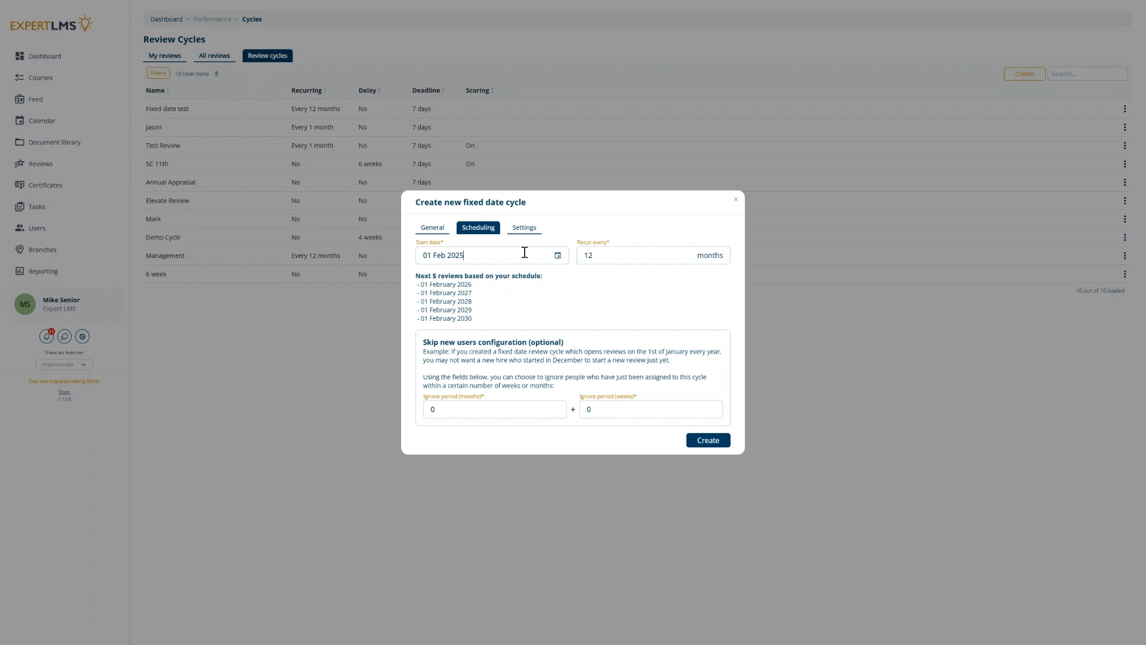
pyautogui.click(558, 255)
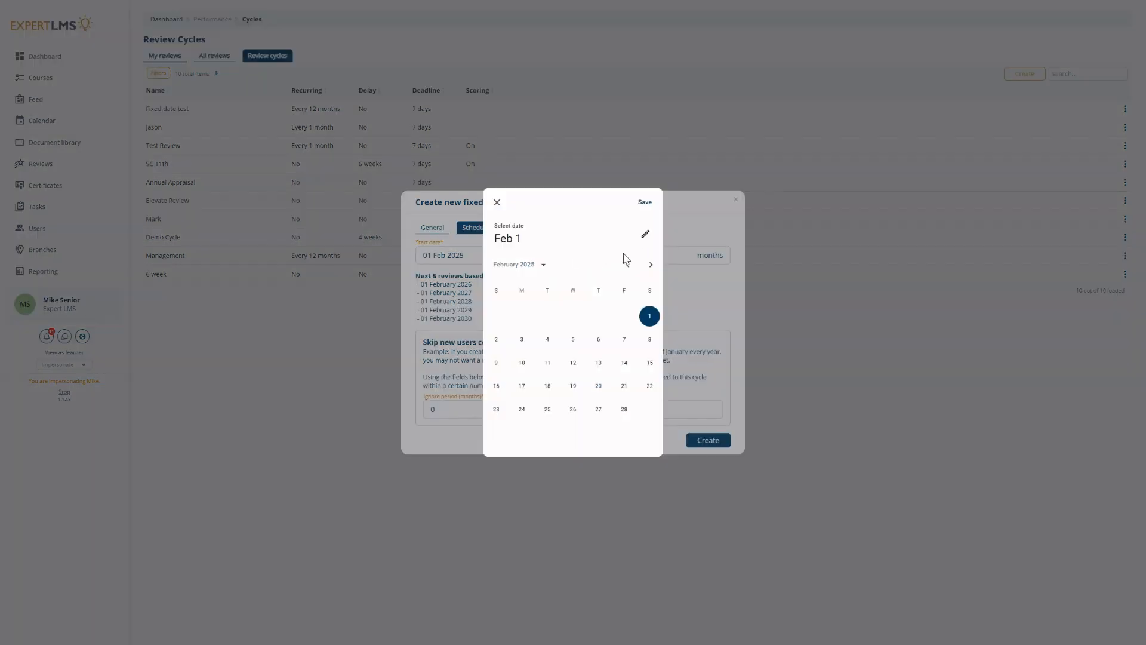
pyautogui.click(644, 202)
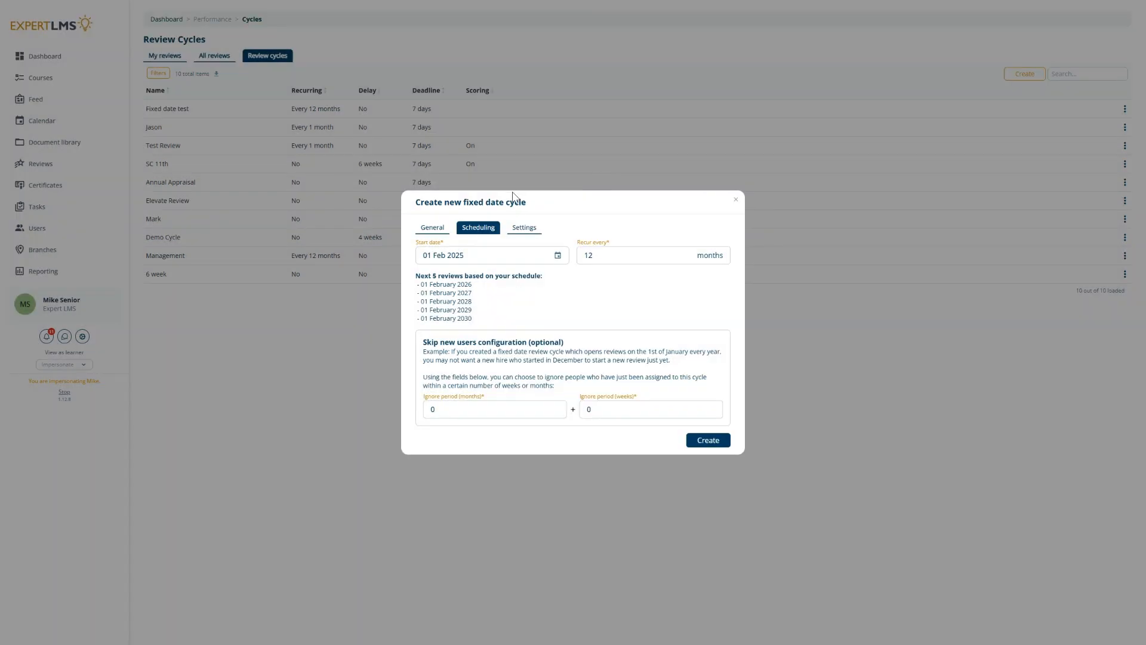
# - Set the fixed date cycle to recur every 6 months with an ignore period of 4 weeks for new users
pyautogui.click(614, 255)
pyautogui.press('BackSpace')
pyautogui.press('BackSpace')
pyautogui.write('6')
pyautogui.click(614, 411)
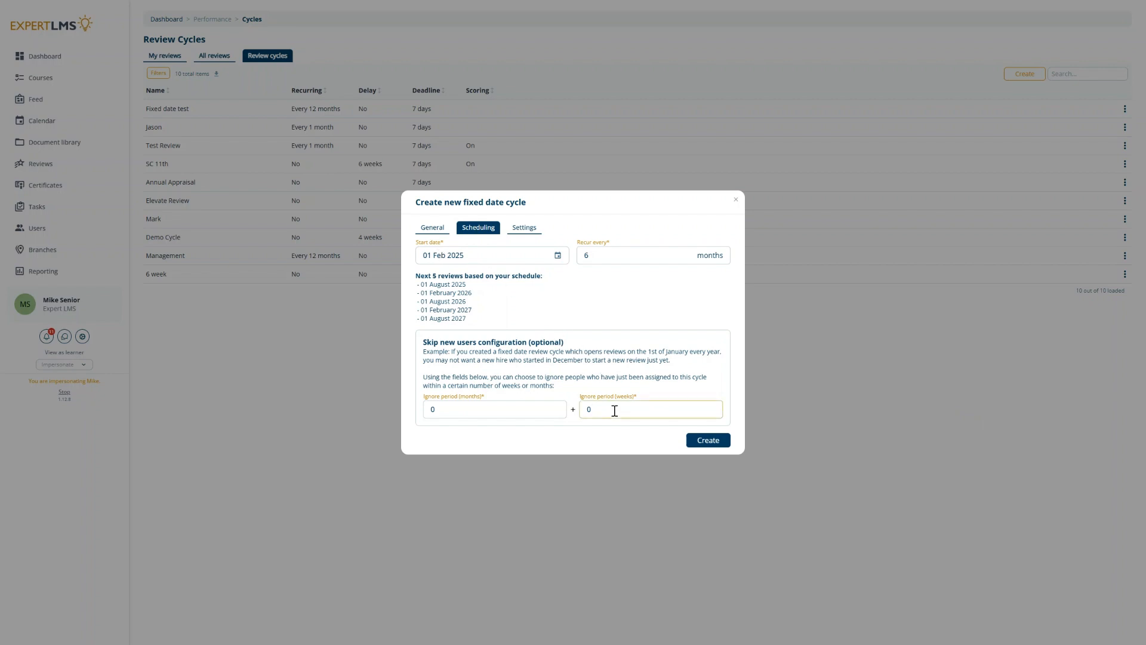
pyautogui.press('BackSpace')
pyautogui.write('4')
# - Switch the cycle to ad hoc/one off mode and set its delay to 6 weeks
pyautogui.click(423, 238)
pyautogui.click(460, 319)
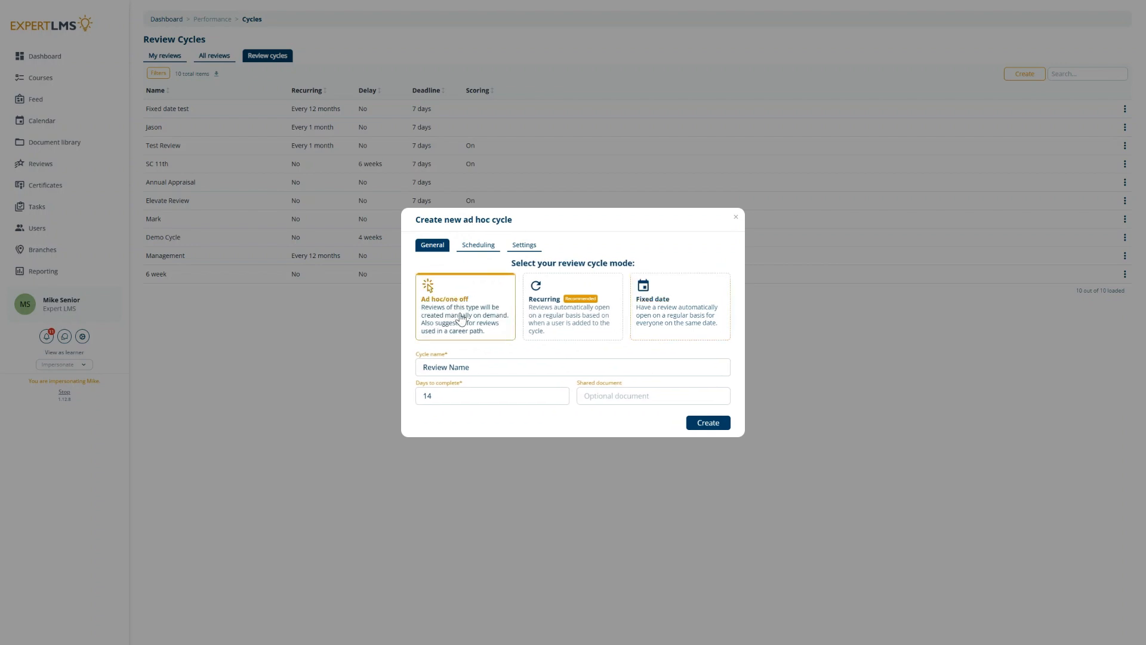
pyautogui.click(473, 251)
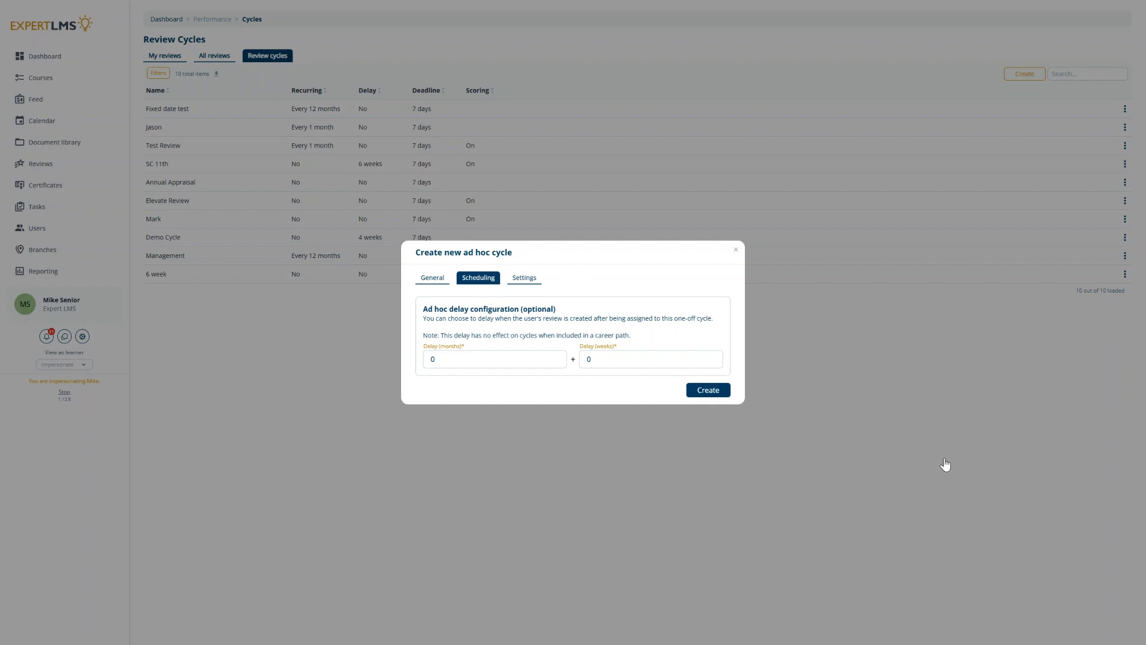
pyautogui.click(614, 355)
pyautogui.press('BackSpace')
pyautogui.write('6')
# - Enable auto-scoring, hidden manager answers, manager comments, user comments and restriction to specific managers for the cycle
pyautogui.click(521, 280)
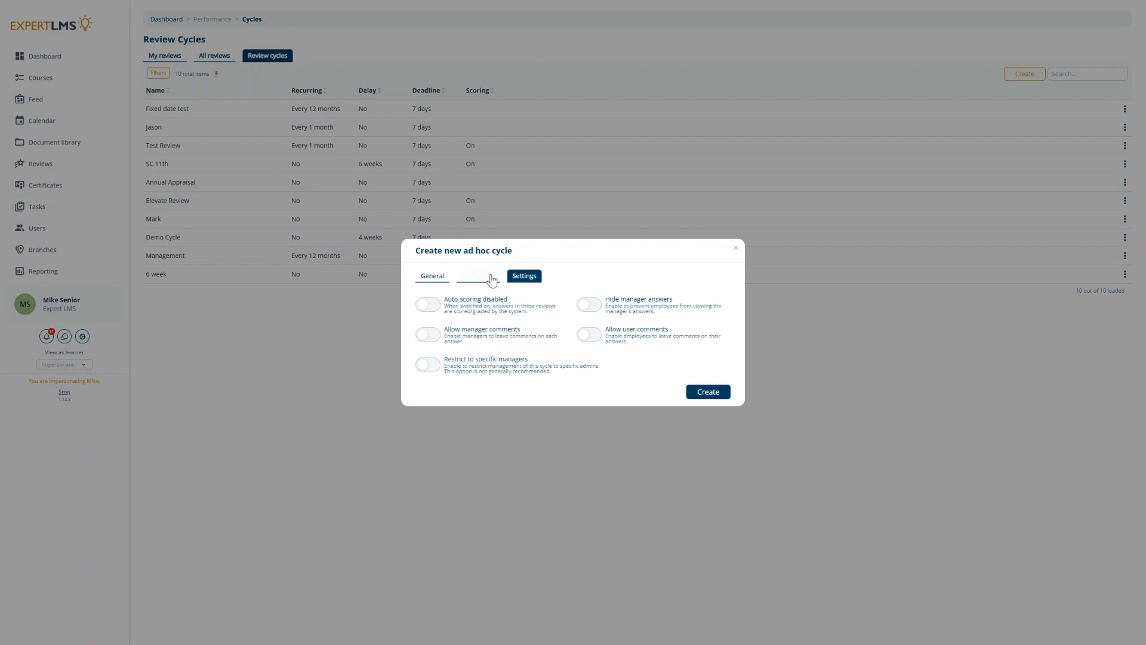
pyautogui.click(429, 314)
pyautogui.click(588, 306)
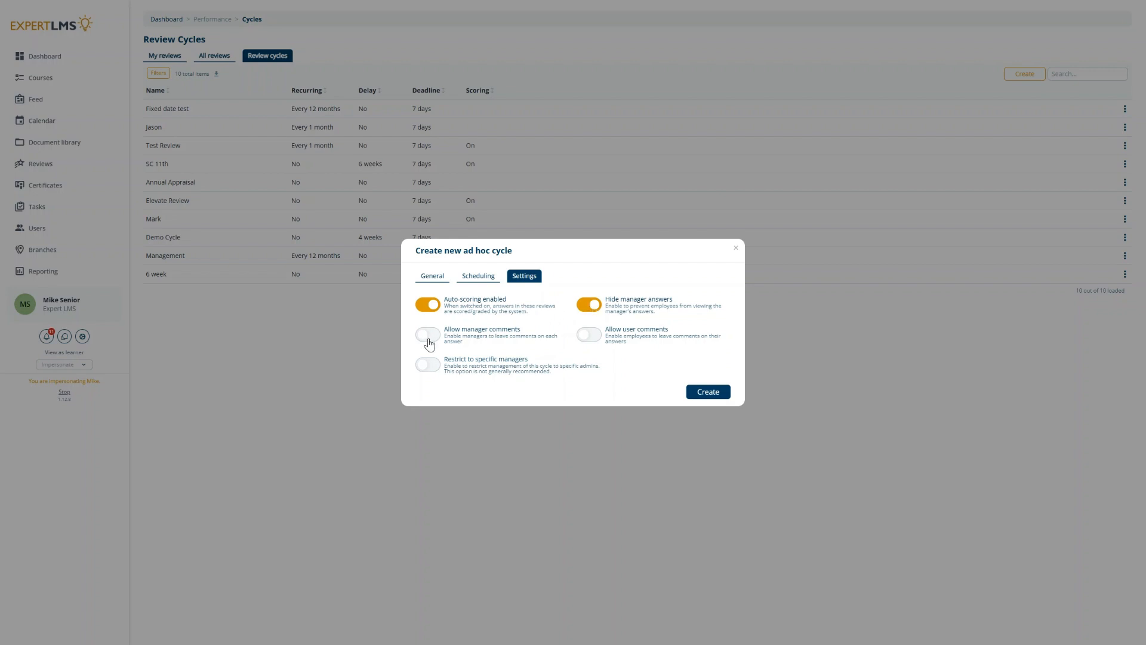
pyautogui.click(428, 339)
pyautogui.click(584, 334)
pyautogui.click(425, 367)
# - Review the cycle's scheduling and general details, and create the ad hoc cycle
pyautogui.click(487, 283)
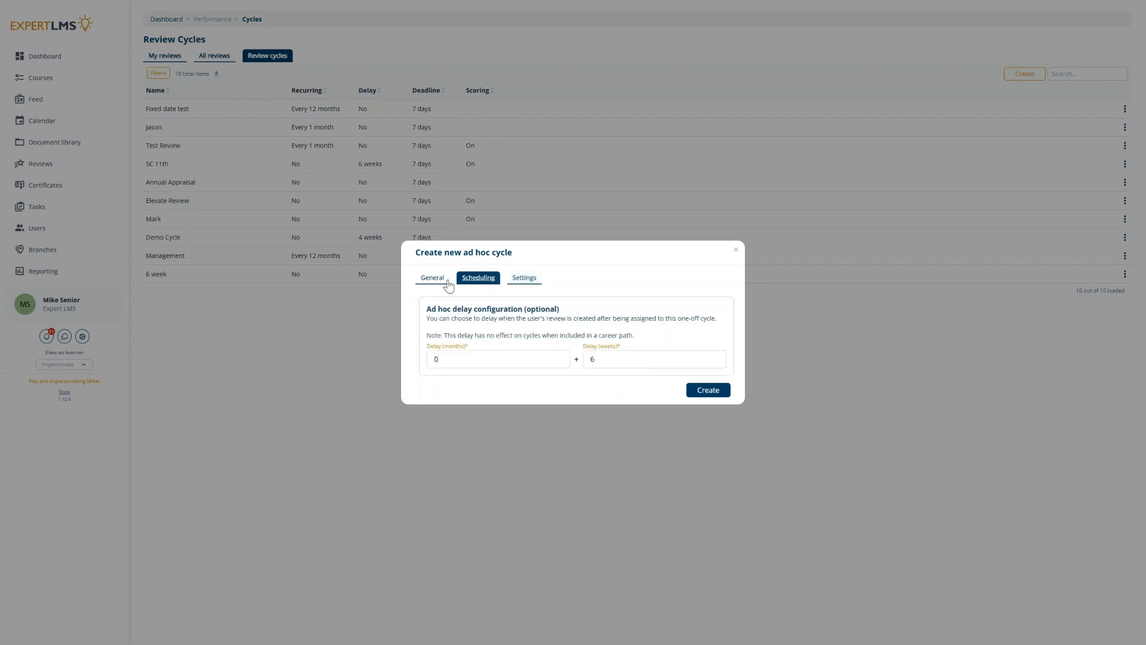
pyautogui.click(434, 276)
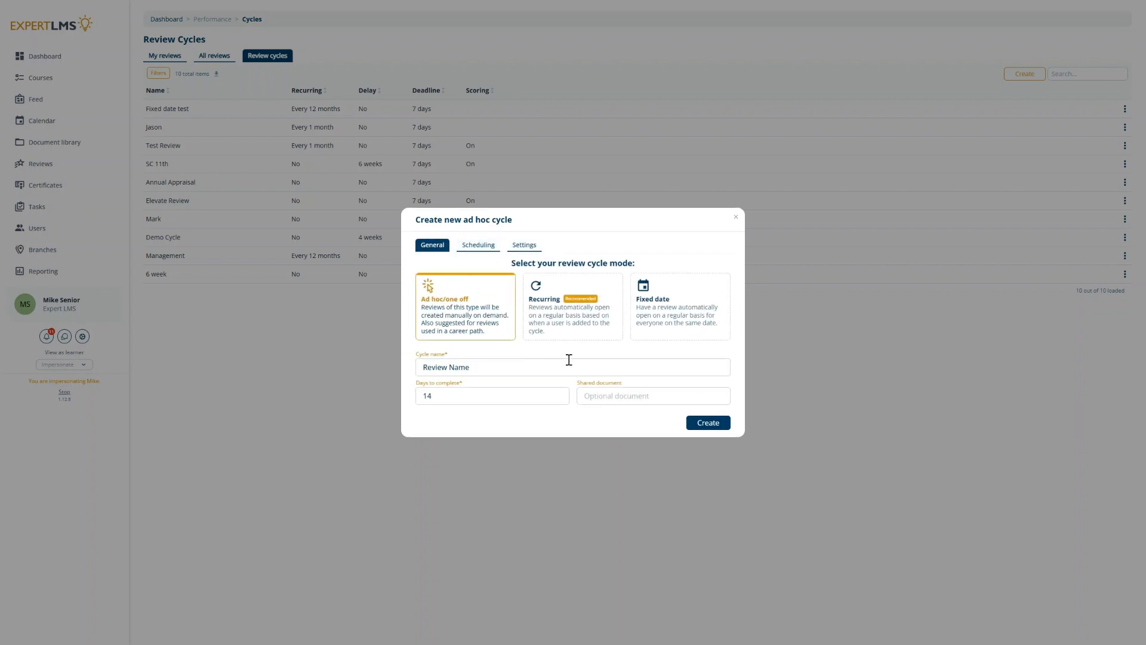
pyautogui.click(708, 423)
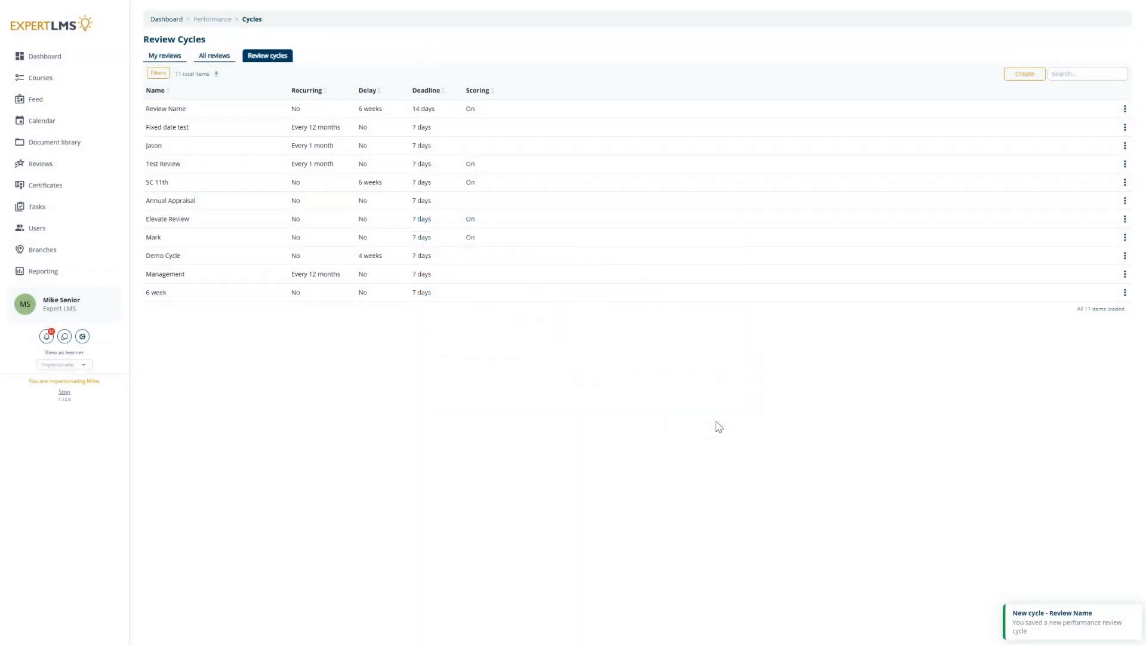